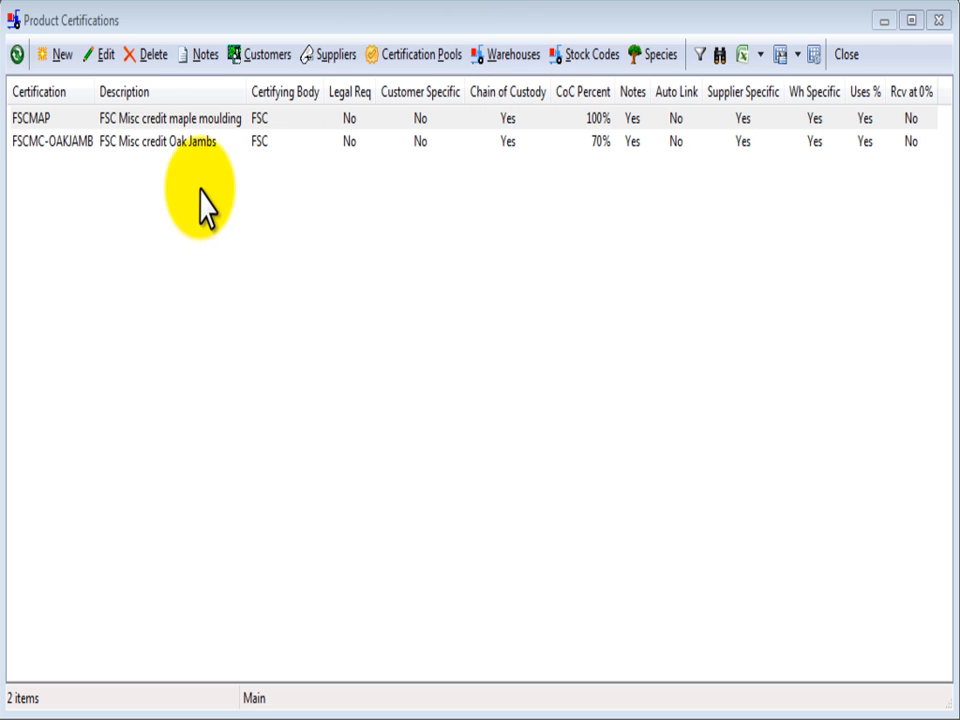
- Edit the FSCMAP certification, keeping its description, certifying body FSC, legal requirement N, customer specific N and chain of custody Y
left_click(94, 118)
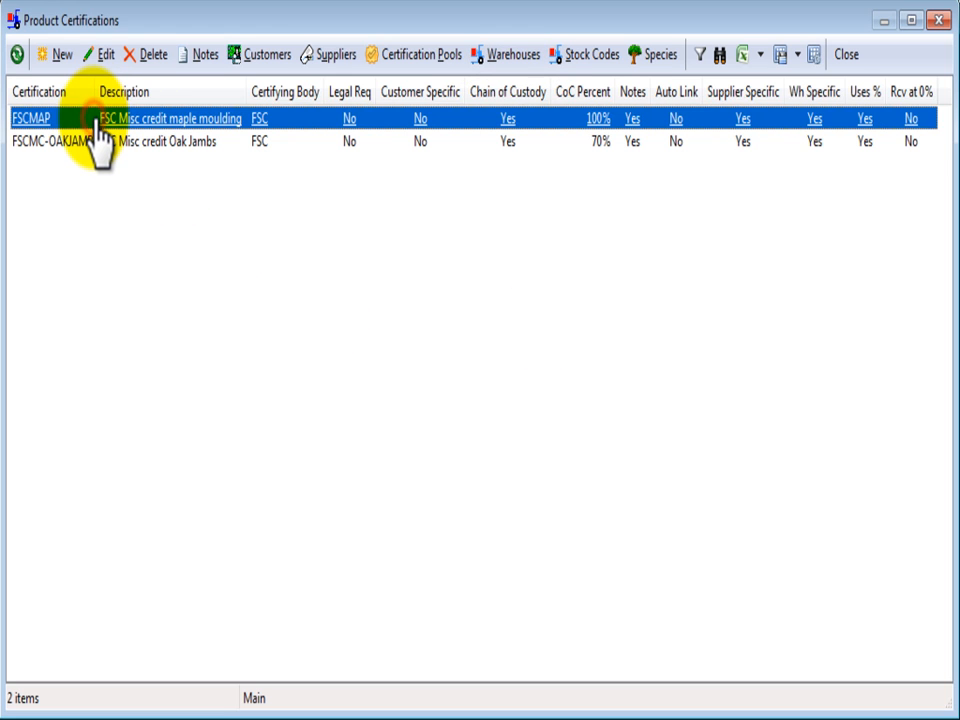
left_click(111, 58)
double_click(257, 117)
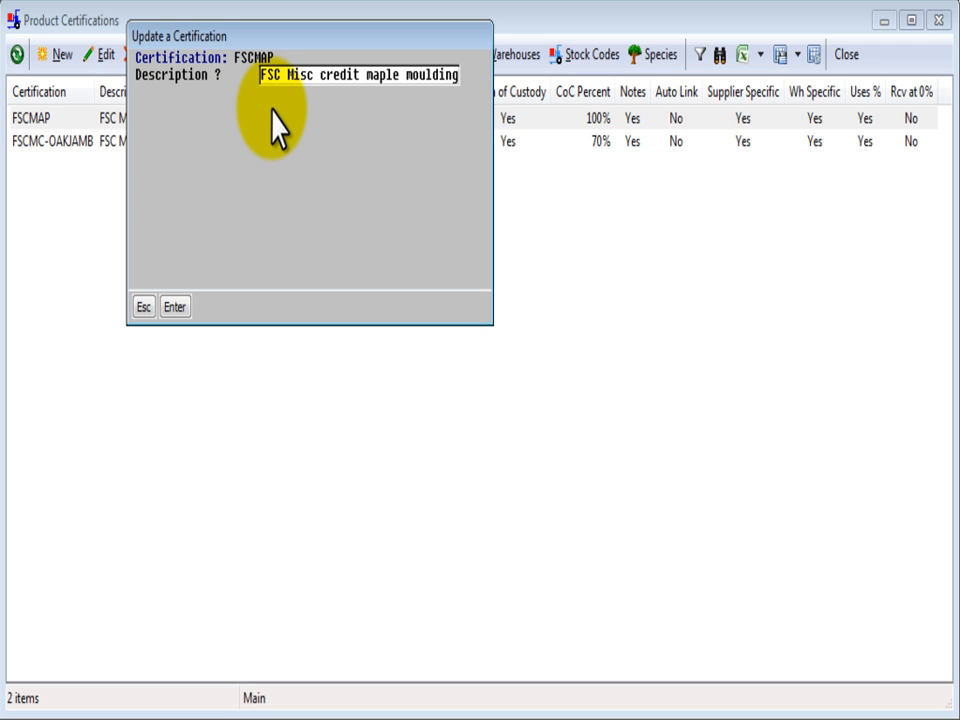
key("Return")
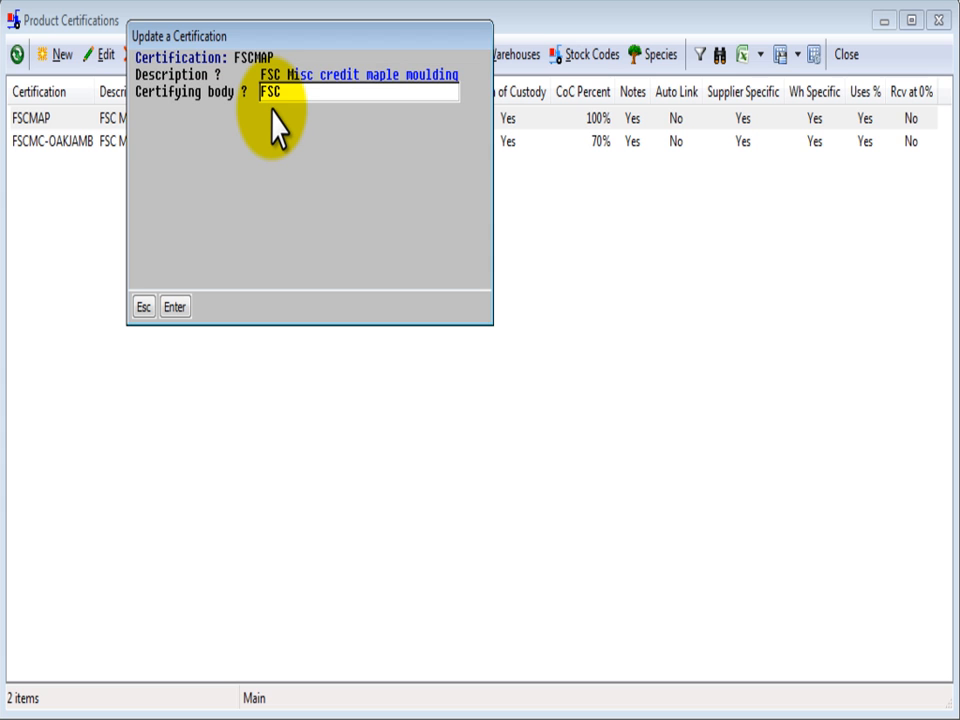
key("Return")
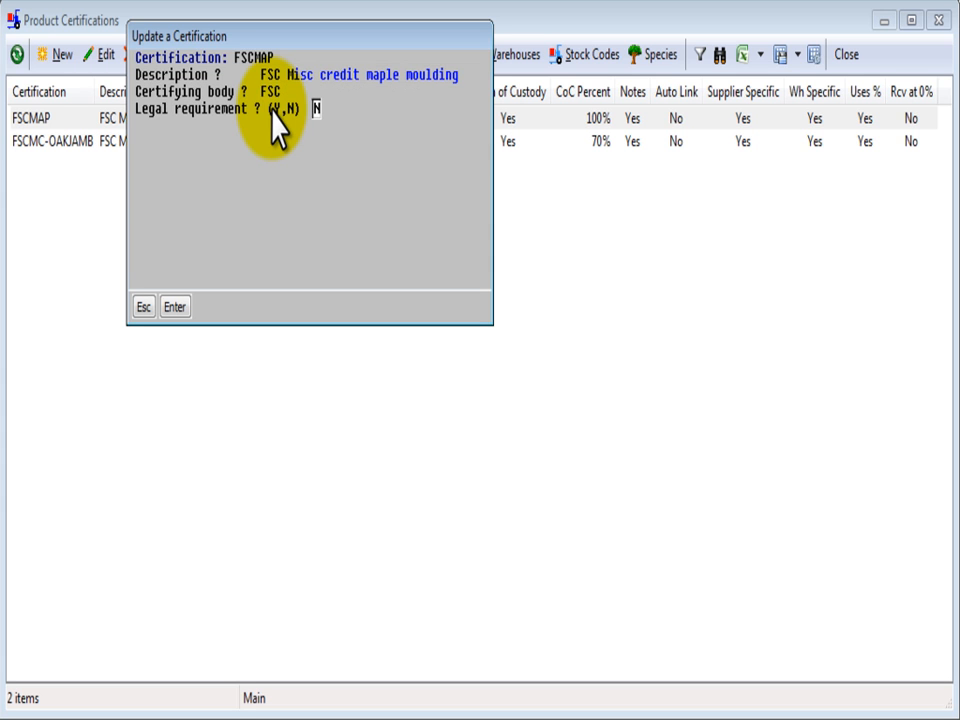
key("Return")
key("Return")
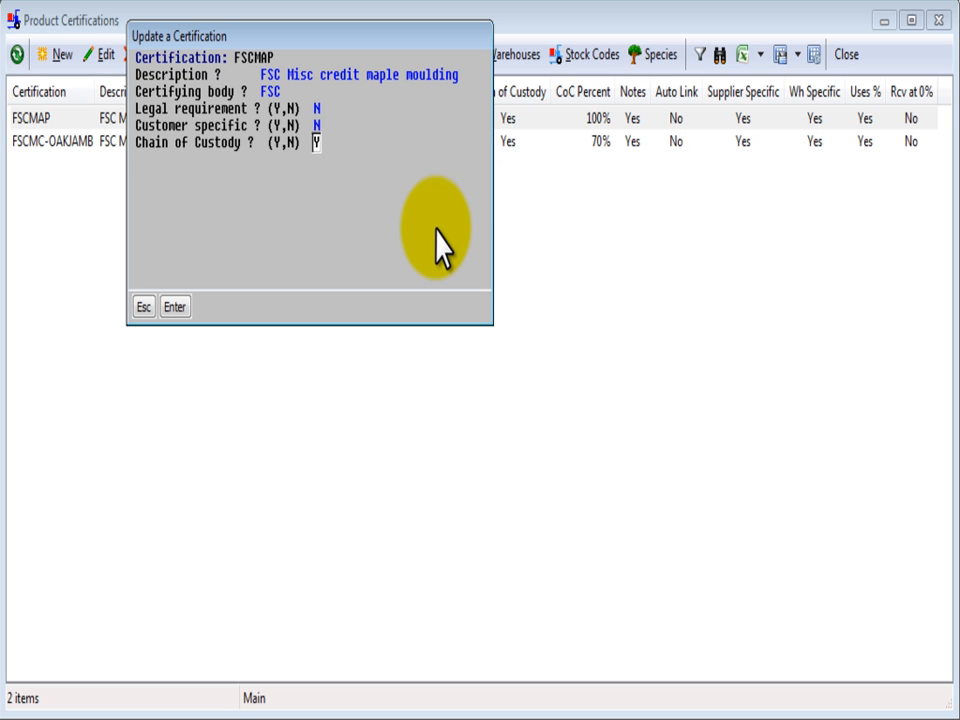
key("Return")
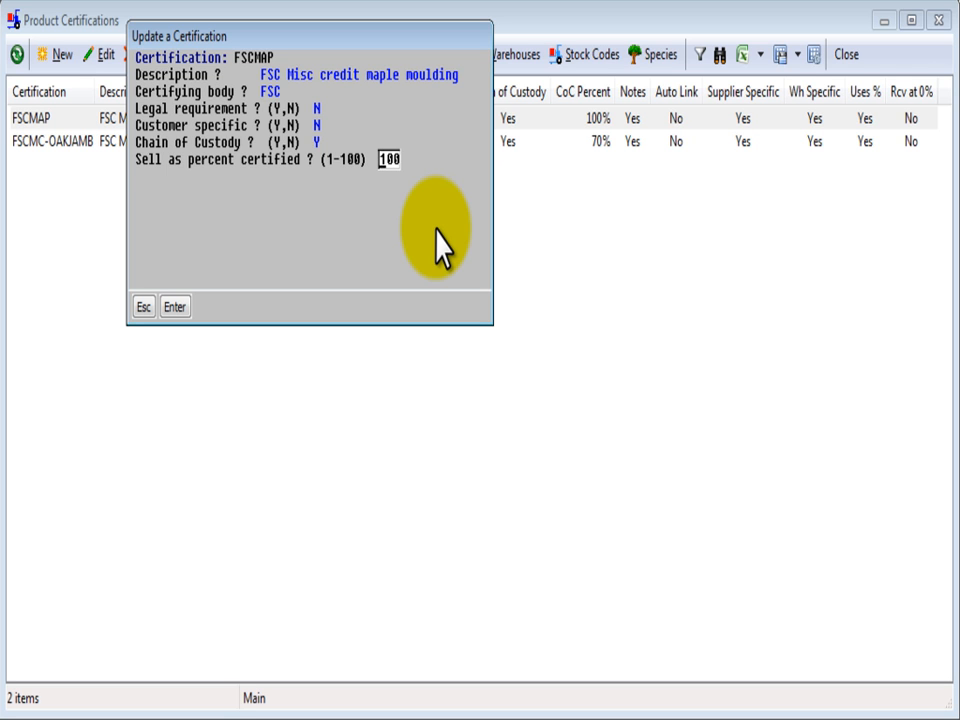
- Accept sell percent 100, receipt at other than 100% Y, receive at 0% N, supplier and warehouse specific Y, and save the FSCMAP update
key("Return")
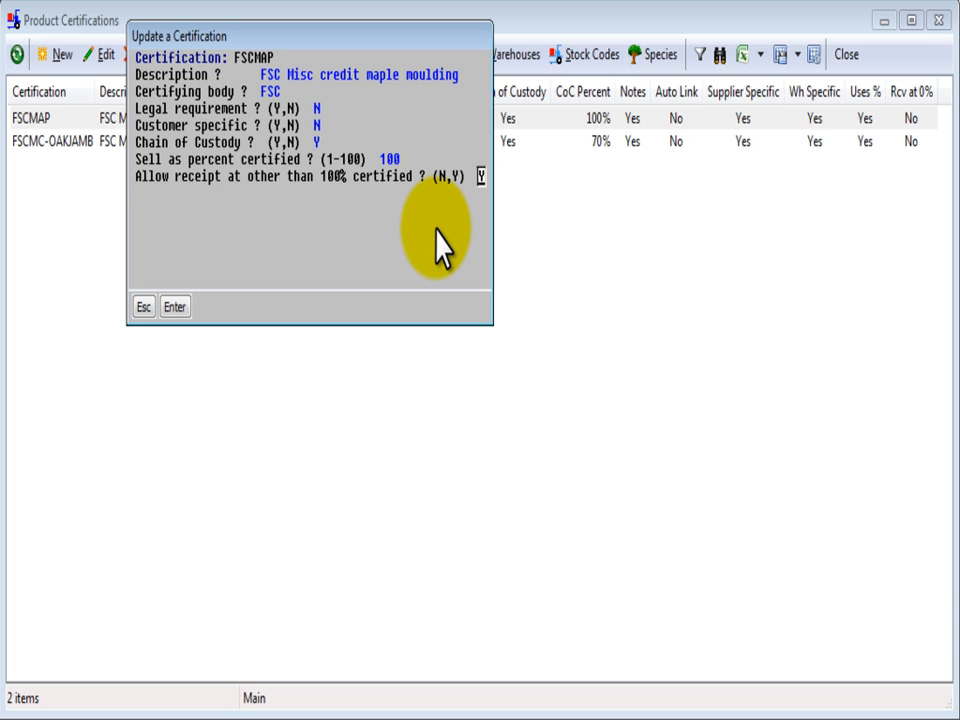
key("Return")
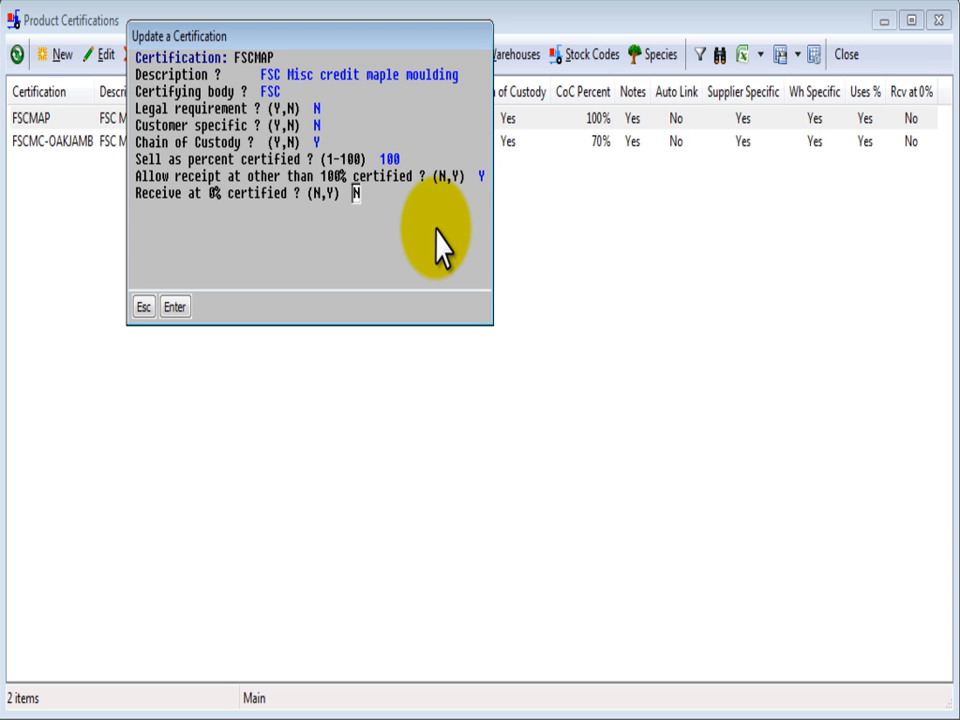
key("Return")
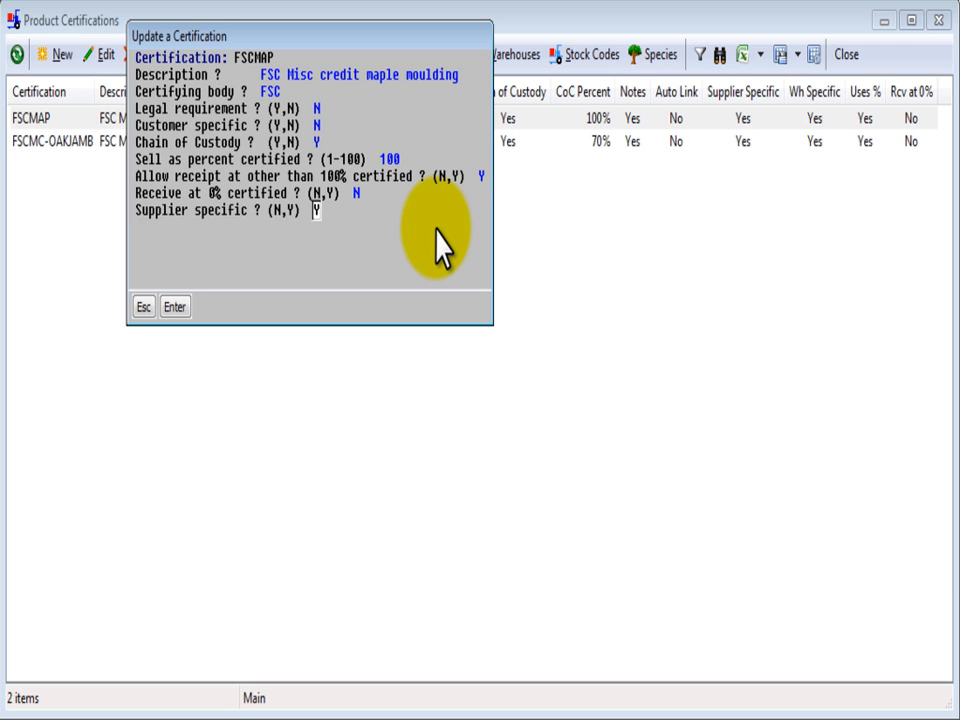
key("Up")
key("Up")
key("Return")
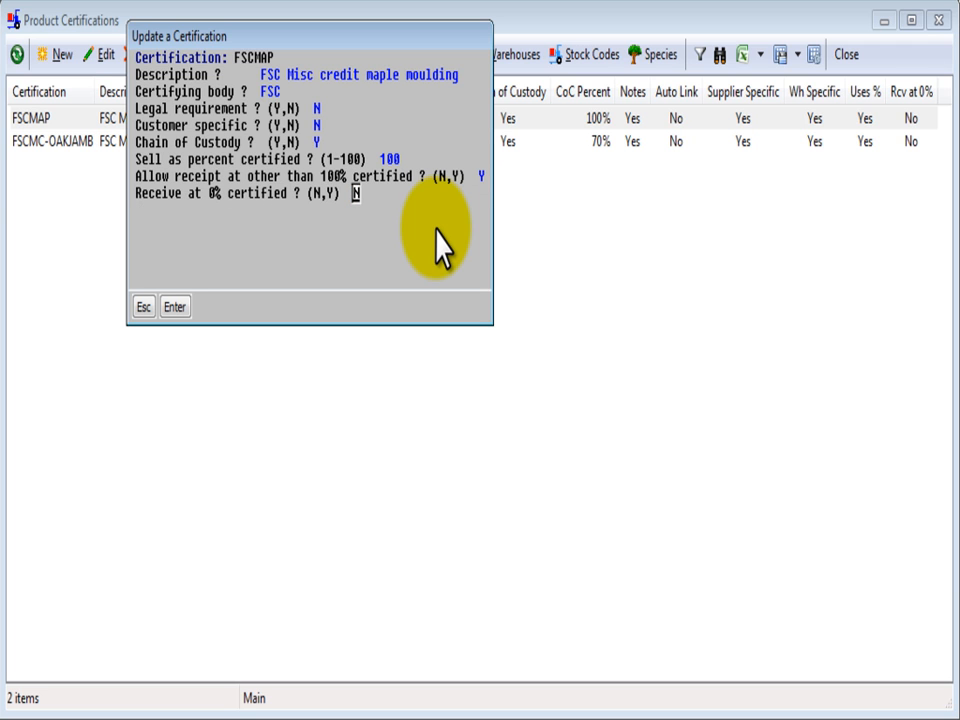
key("Return")
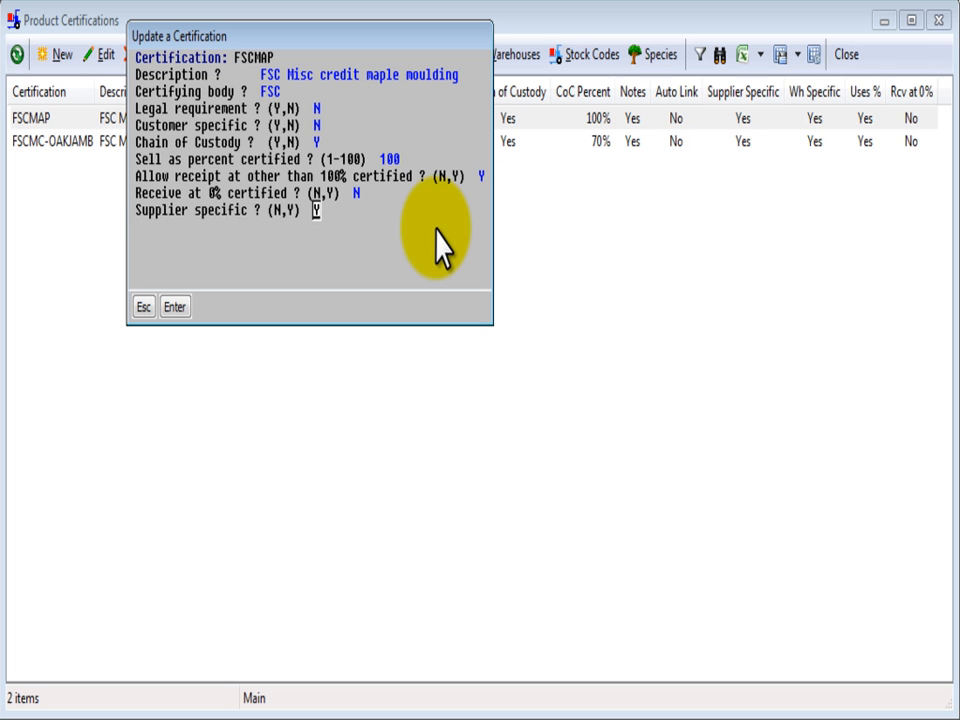
key("Return")
key("Return")
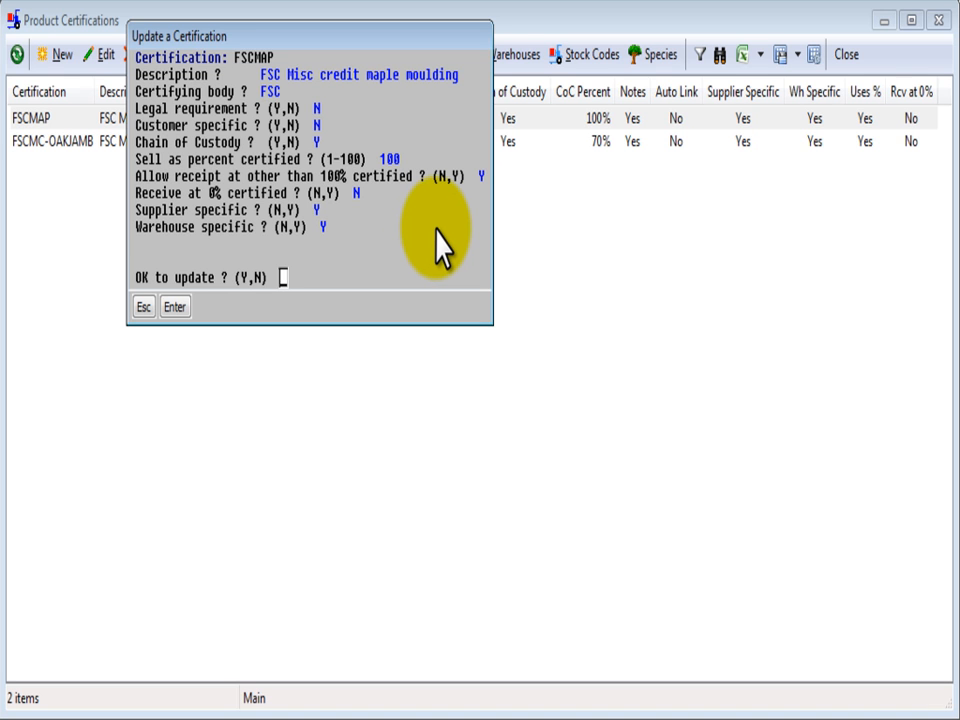
key("y")
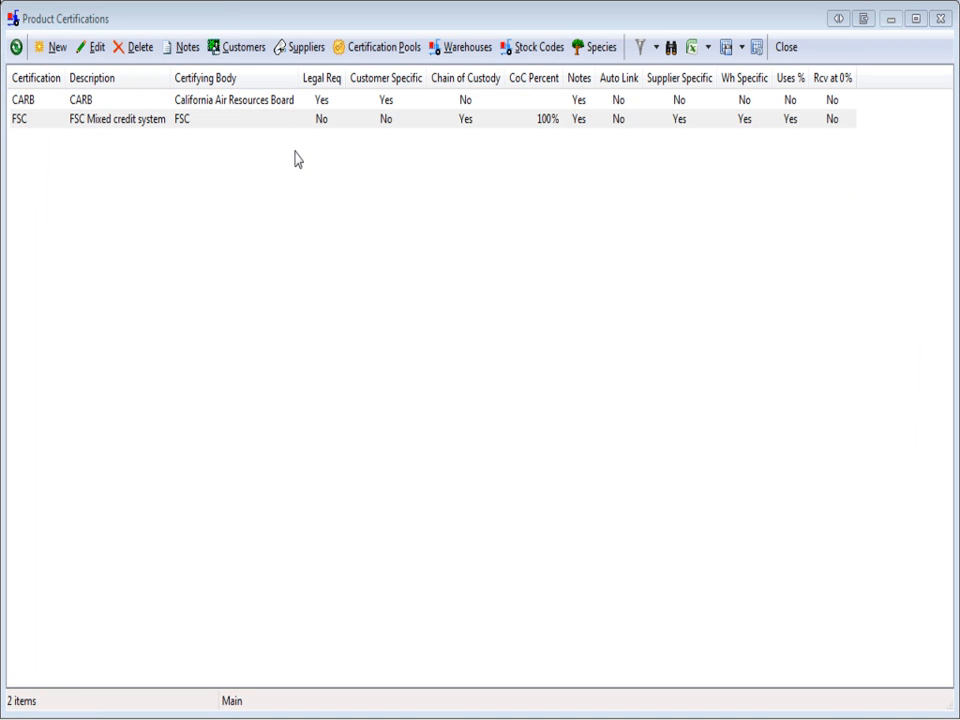
- Start a new certification note for the FSC certification and move its window fully into view
left_click(187, 48)
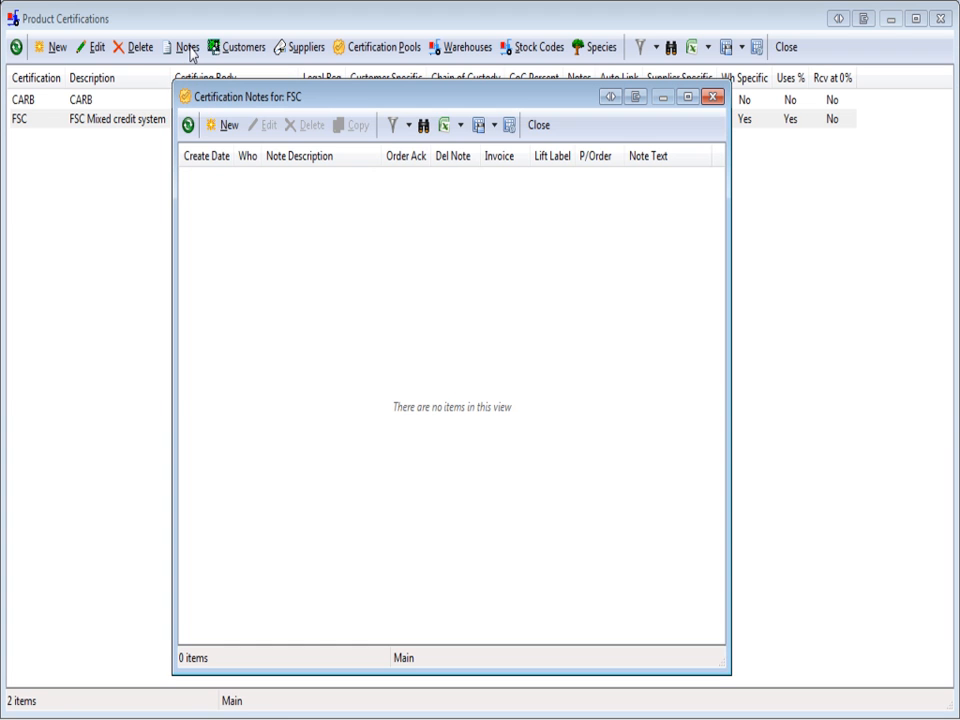
left_click_drag(256, 104, 257, 77)
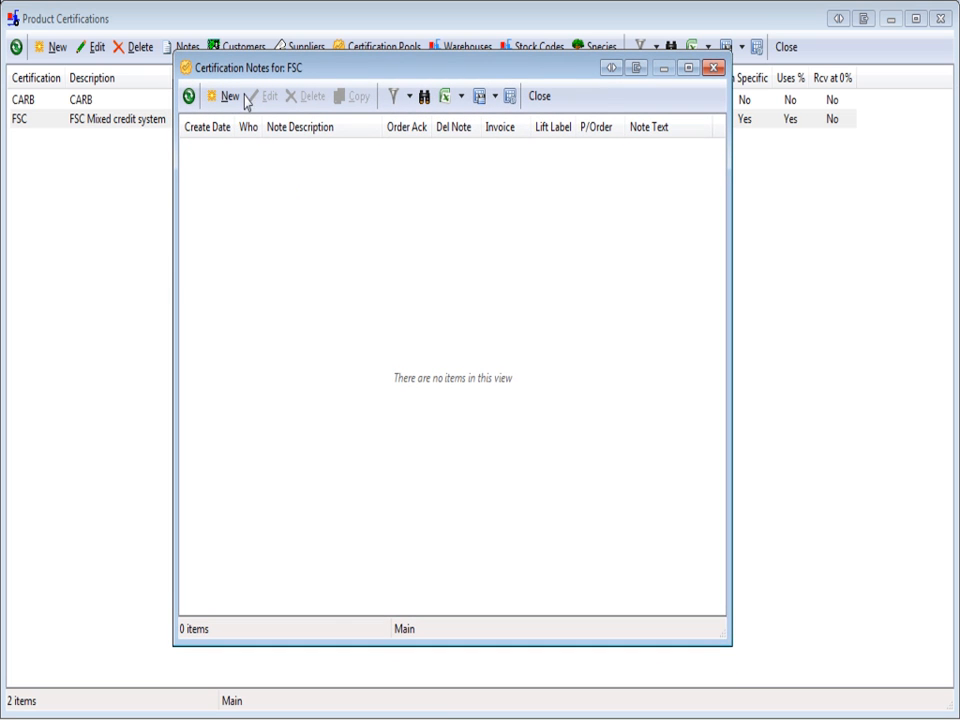
left_click(229, 99)
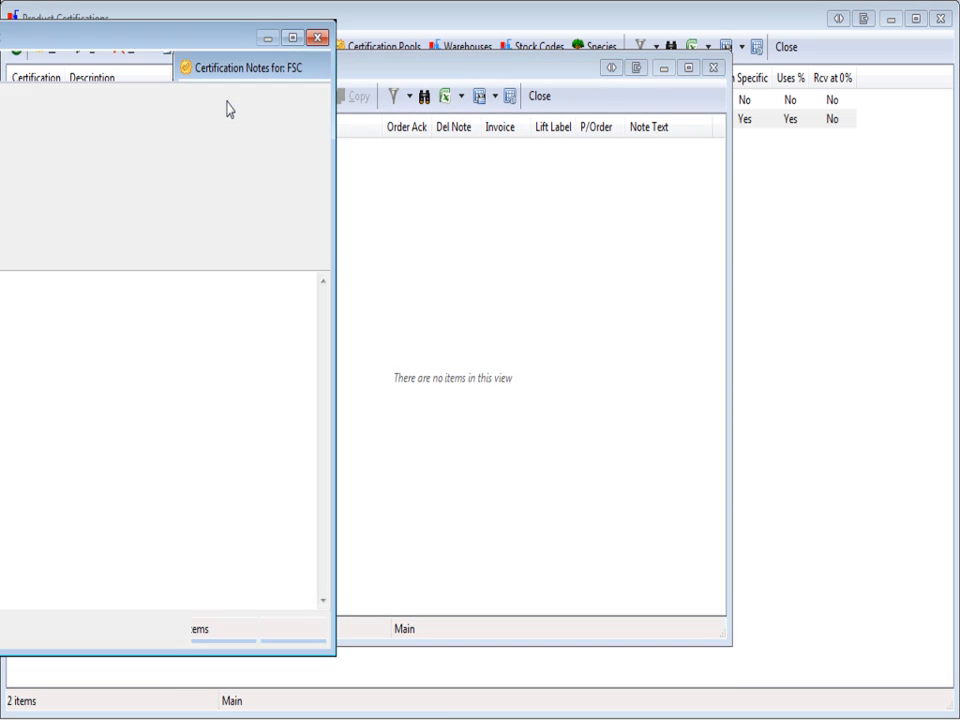
left_click_drag(186, 50, 542, 67)
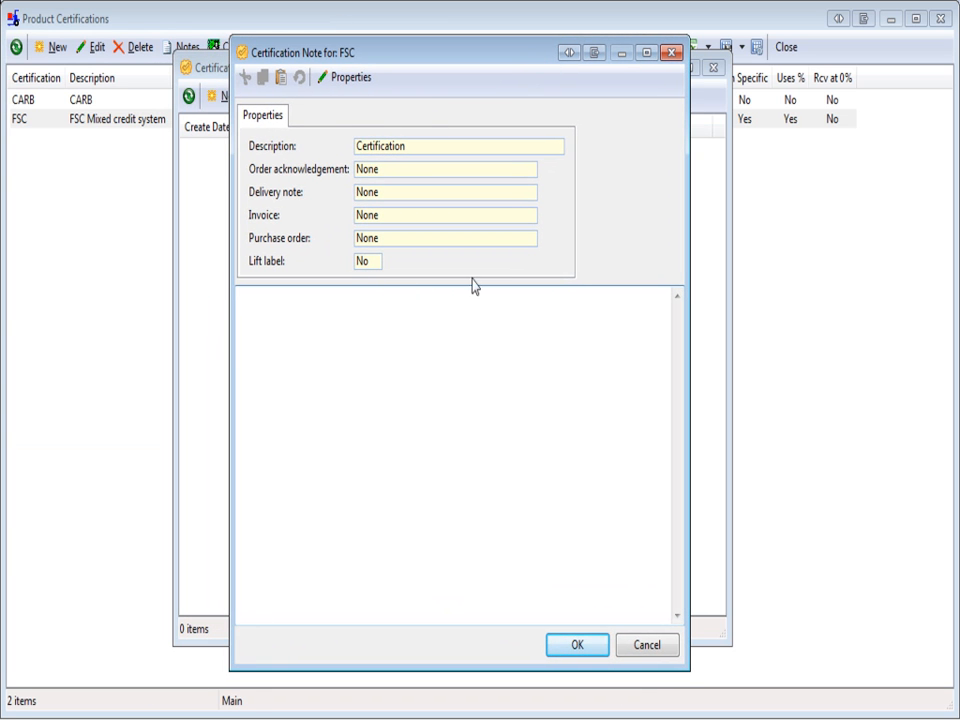
- Set the description in the note's properties to "FSC Misc Credit Maple Sales"
left_click(349, 80)
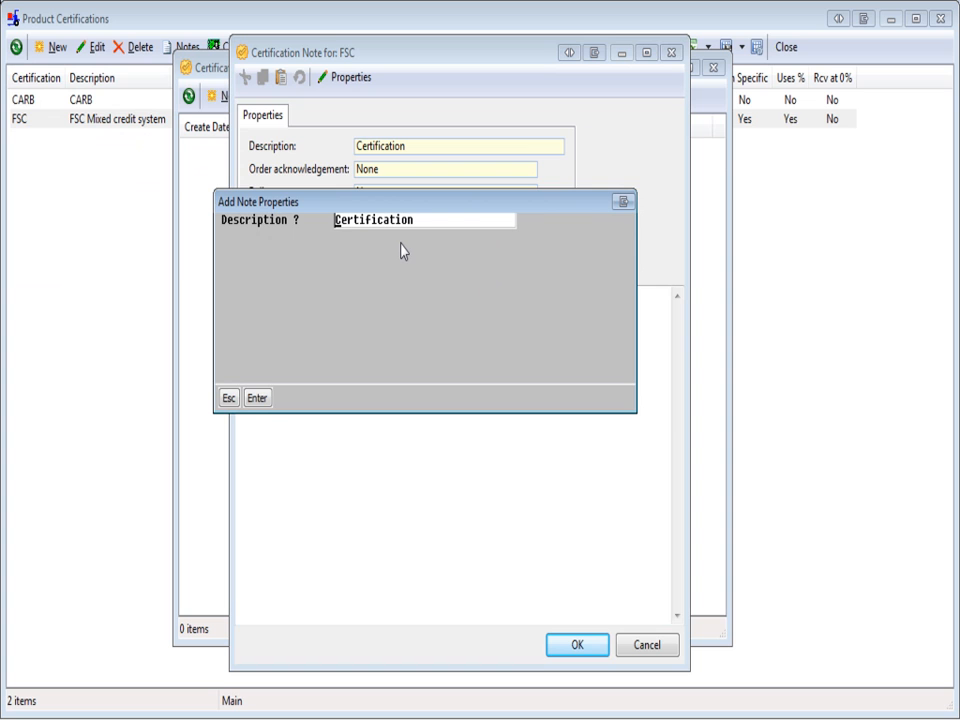
type("FSC Misc Credit Map")
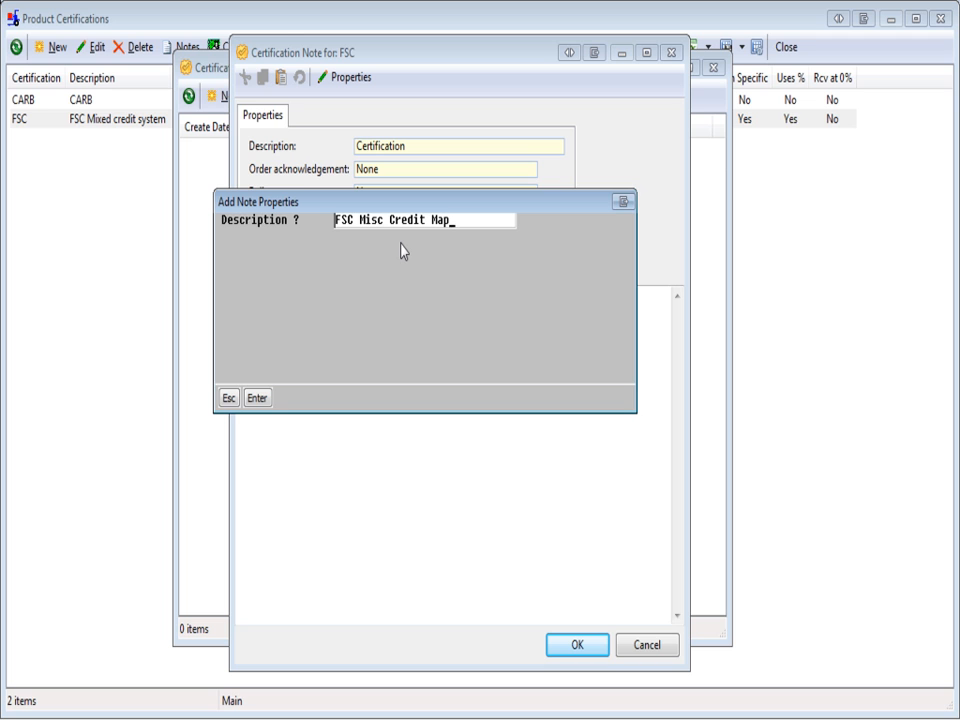
type("le Sales")
key("Return")
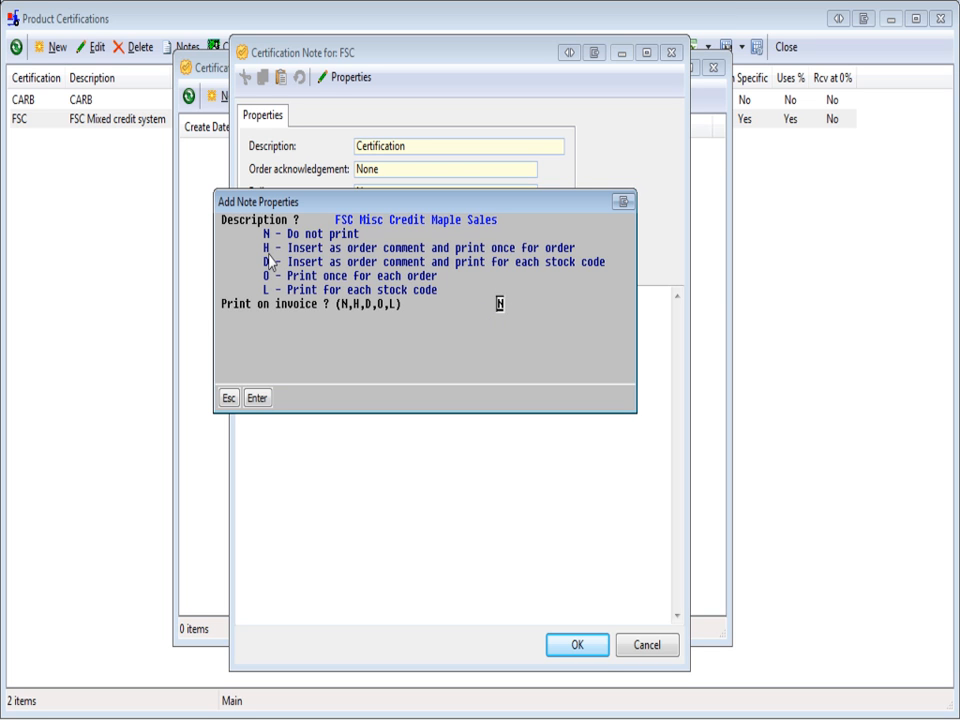
- Set the note to print on invoice and purchase order with option H, print on the lift label with Y, and confirm the properties
type("H")
key("Return")
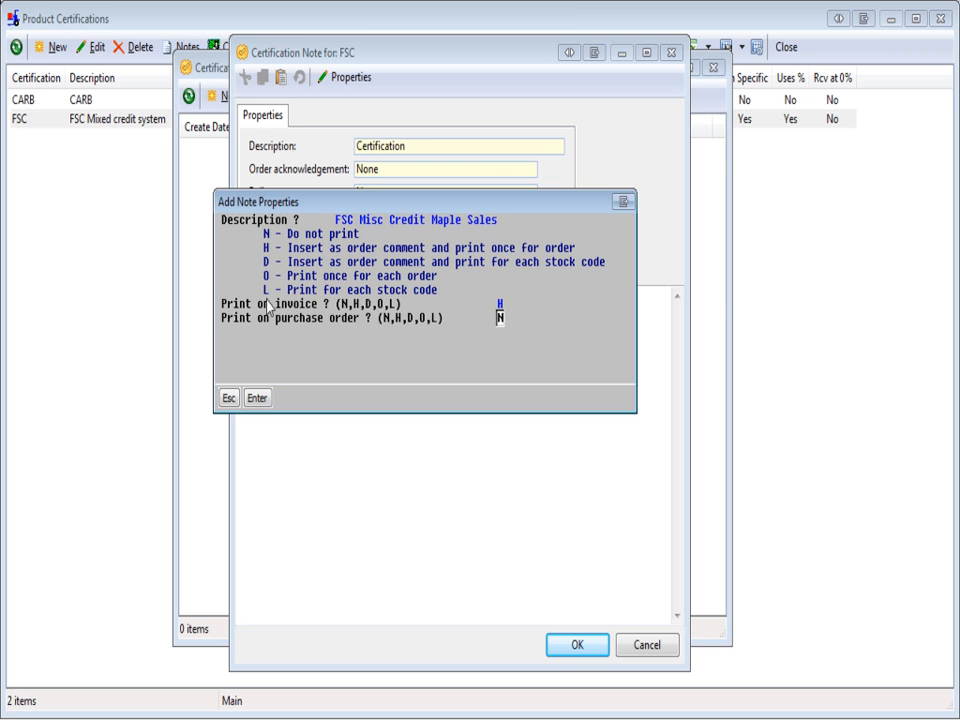
type("H")
key("Return")
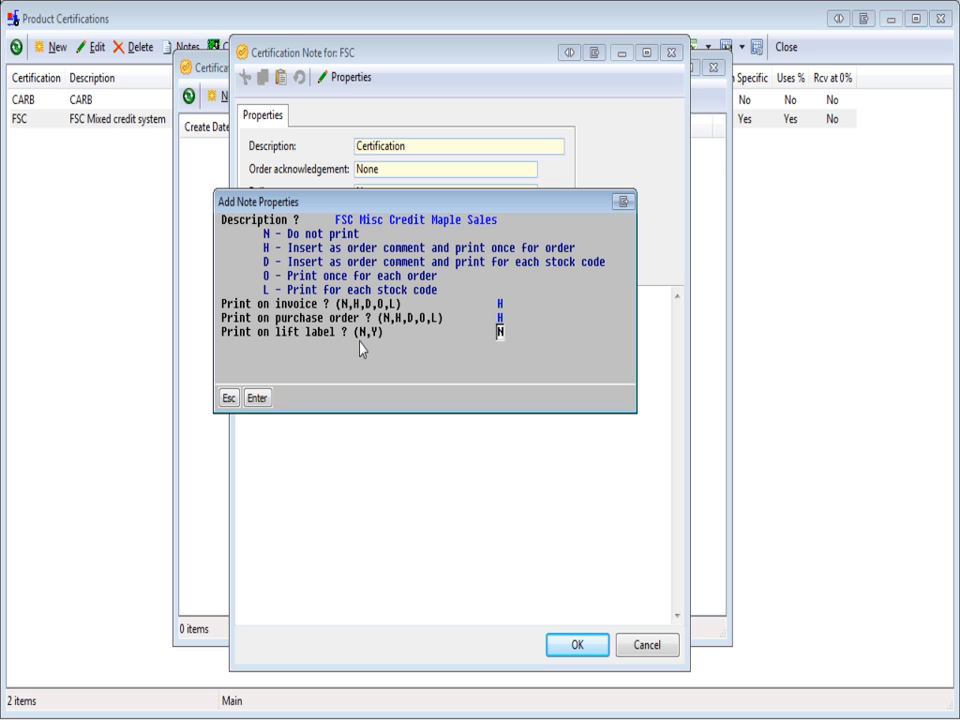
type("Y")
key("Return")
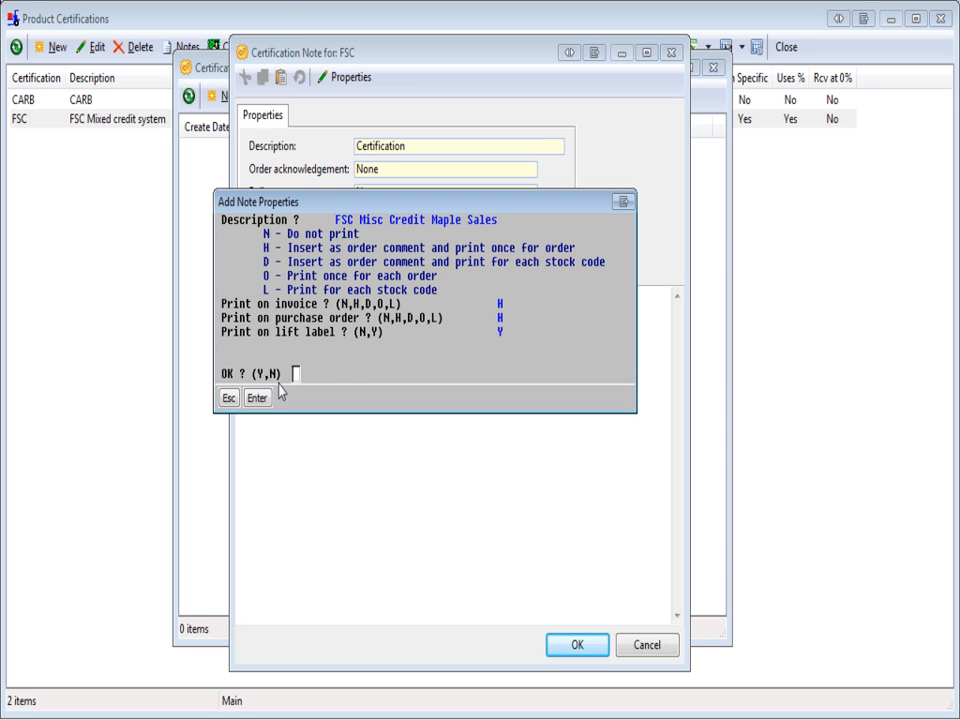
type("Y")
key("Return")
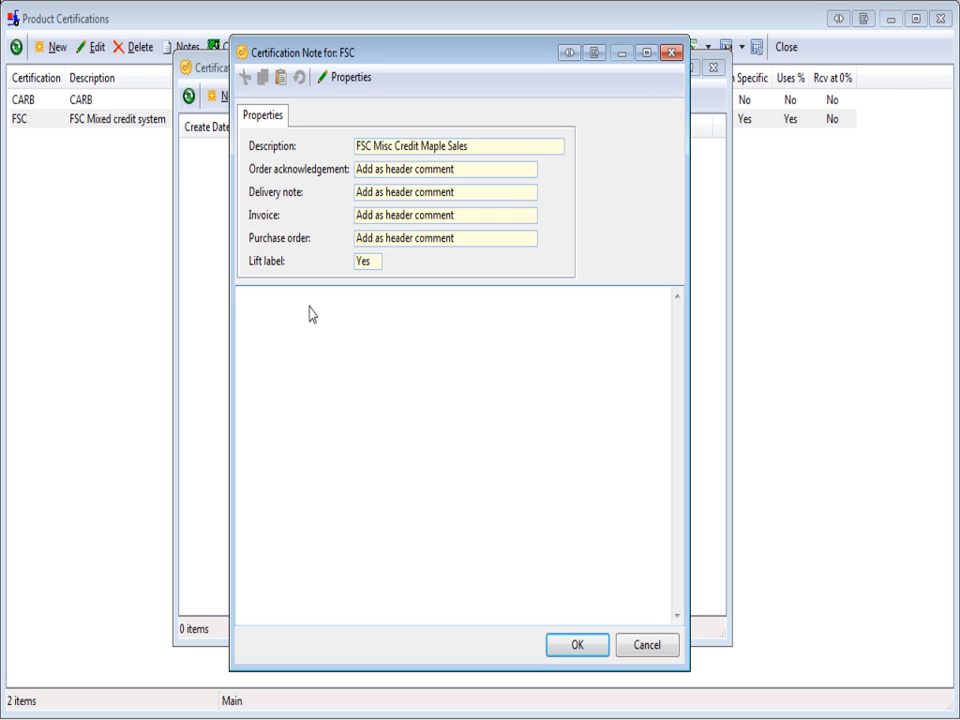
- Enter the note text "Example note for certification to print on documents" and save the note
type("Example note for certification to pr")
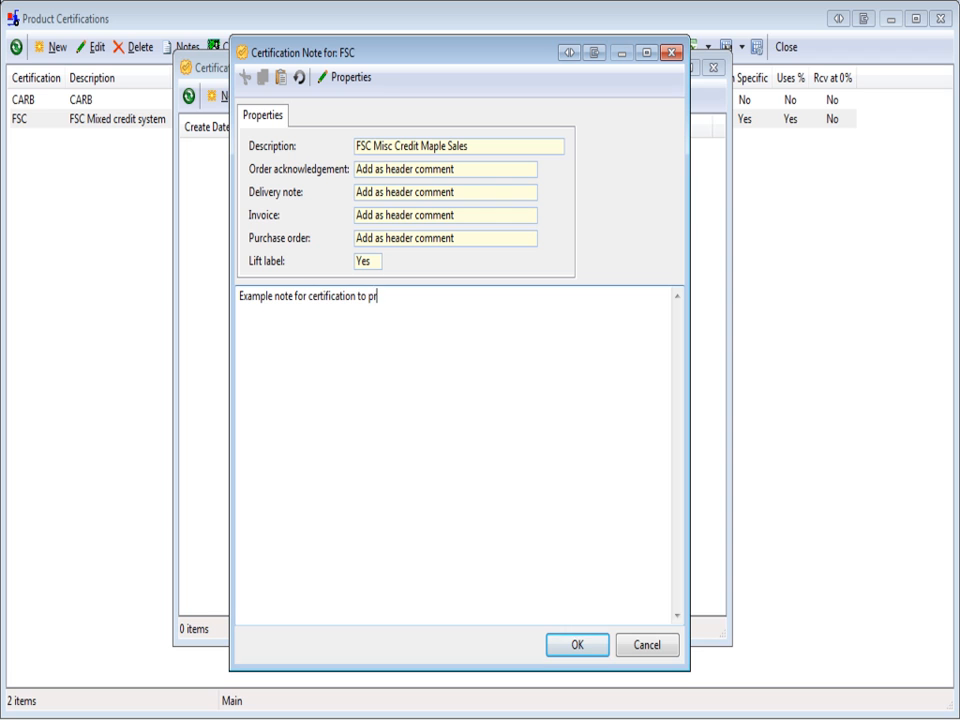
type("int on documents")
left_click(590, 651)
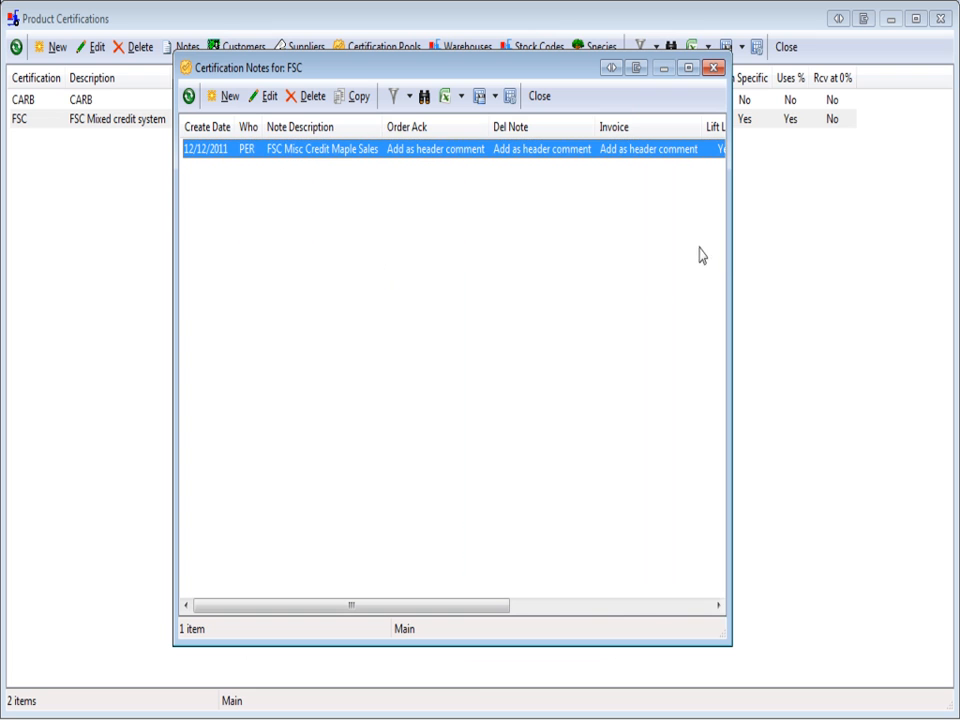
- Widen and reposition the FSC certification notes window to view the remaining columns of the new note
left_click_drag(729, 258, 957, 252)
left_click_drag(672, 76, 520, 85)
left_click_drag(818, 318, 922, 349)
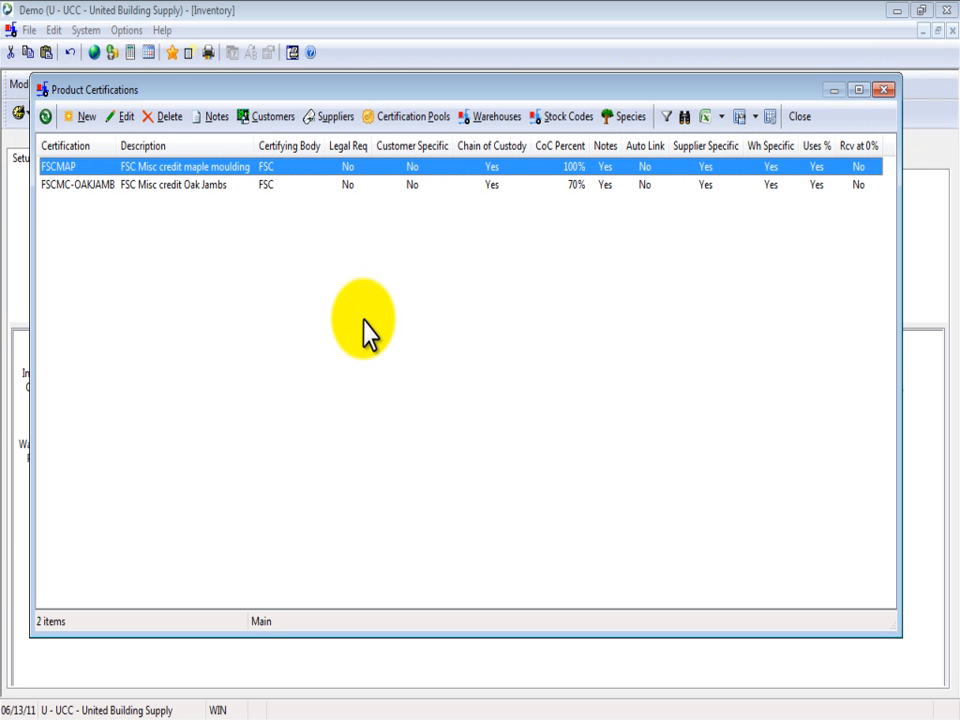
- Check the customers and suppliers for the FSCMAP certification, including Evergreen Supplies' registration number, and accept the supplier selection
left_click(268, 124)
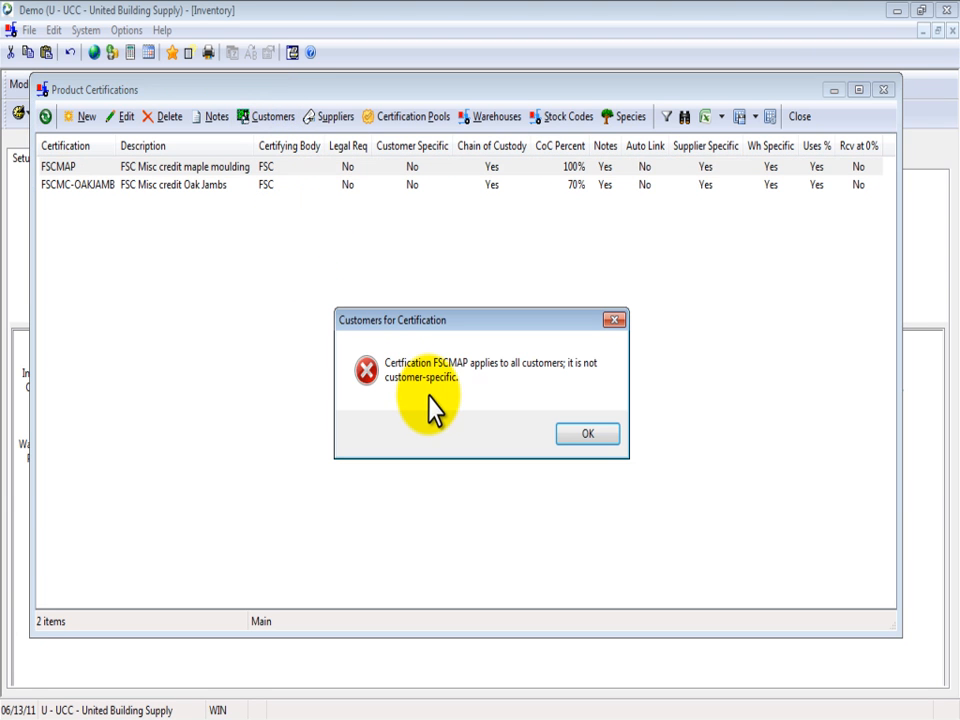
left_click(578, 434)
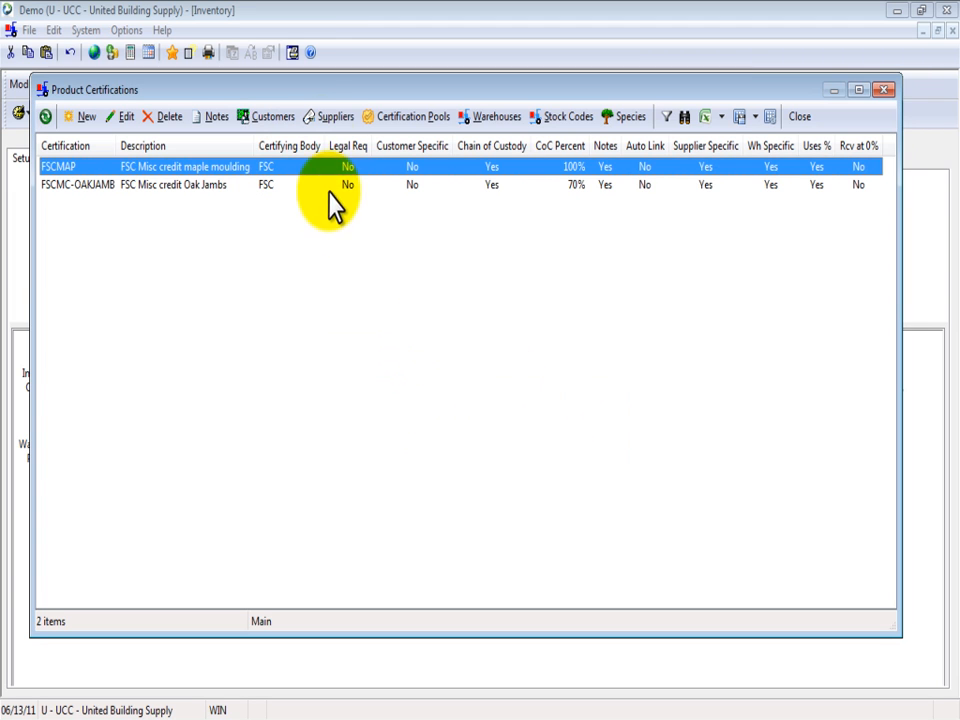
left_click(320, 118)
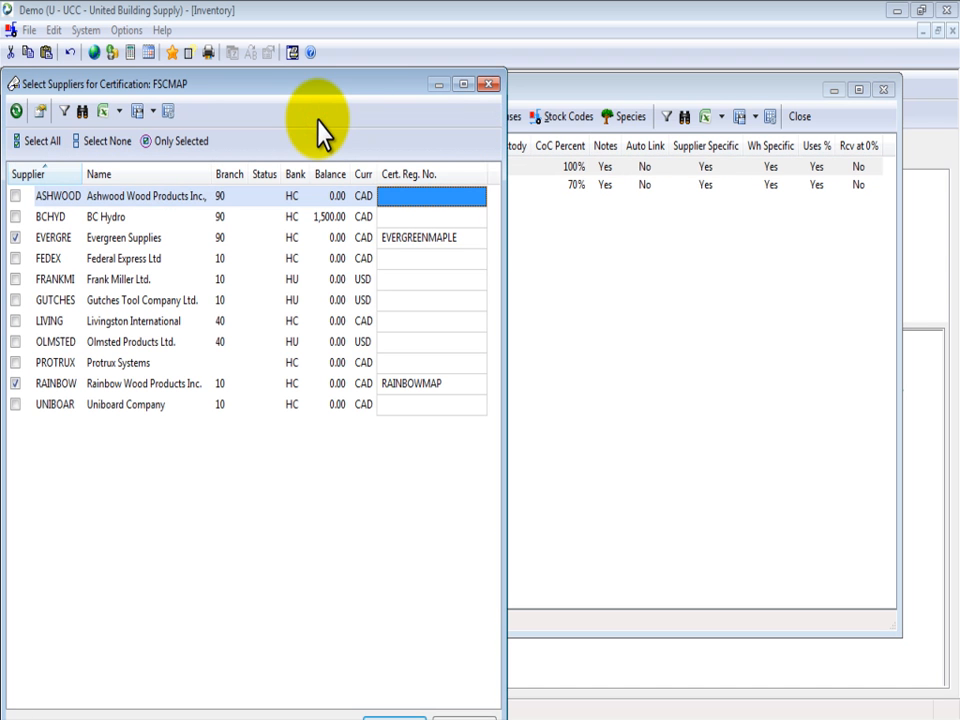
left_click_drag(246, 88, 327, 85)
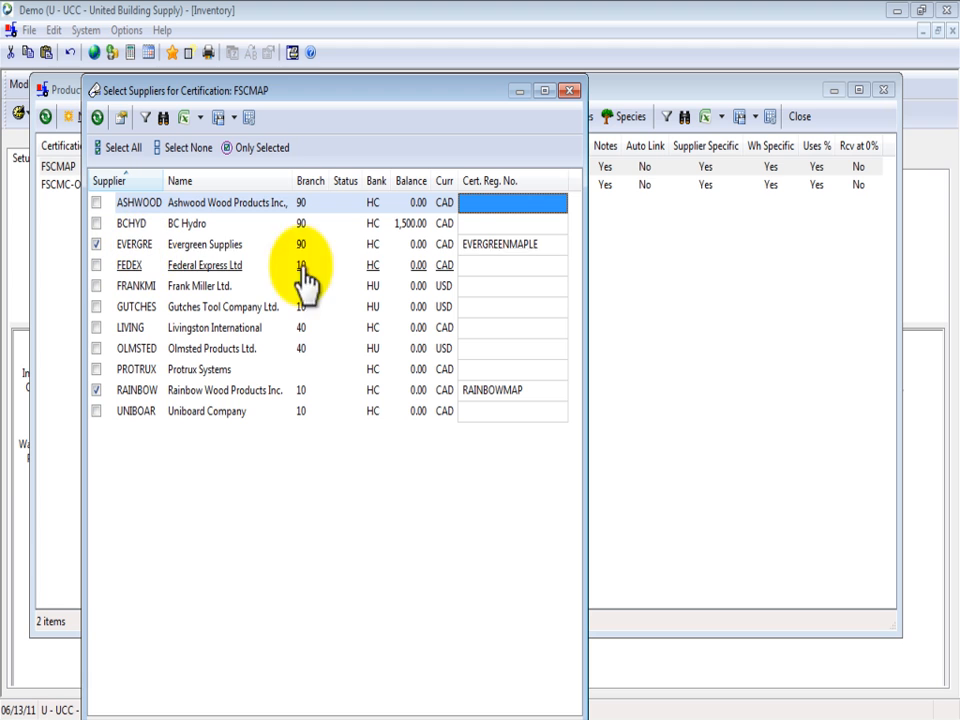
left_click(538, 252)
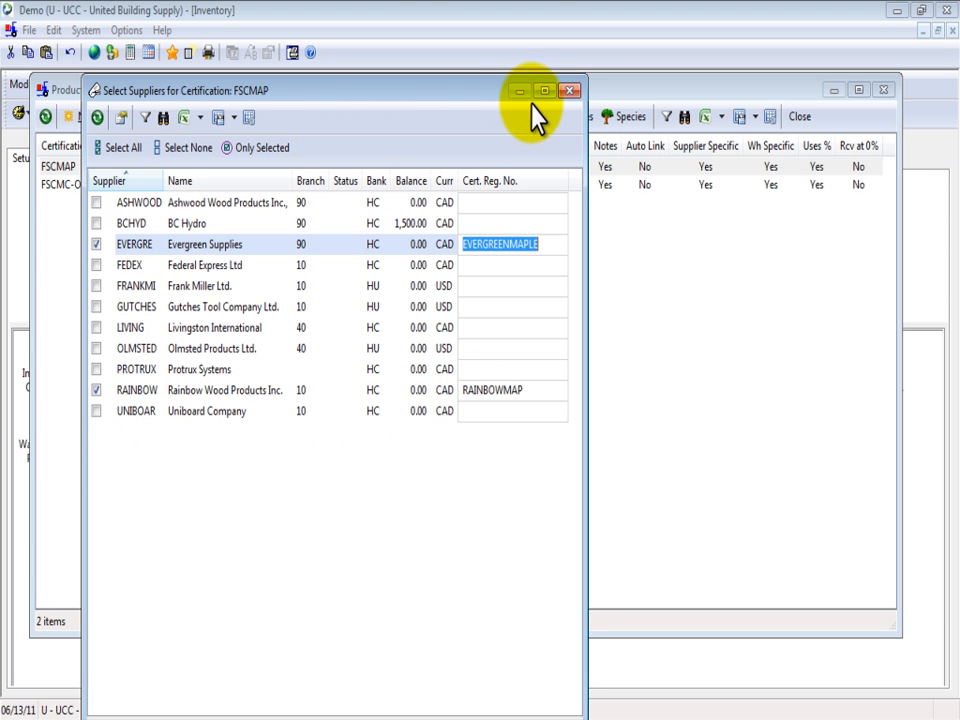
left_click_drag(493, 90, 489, 30)
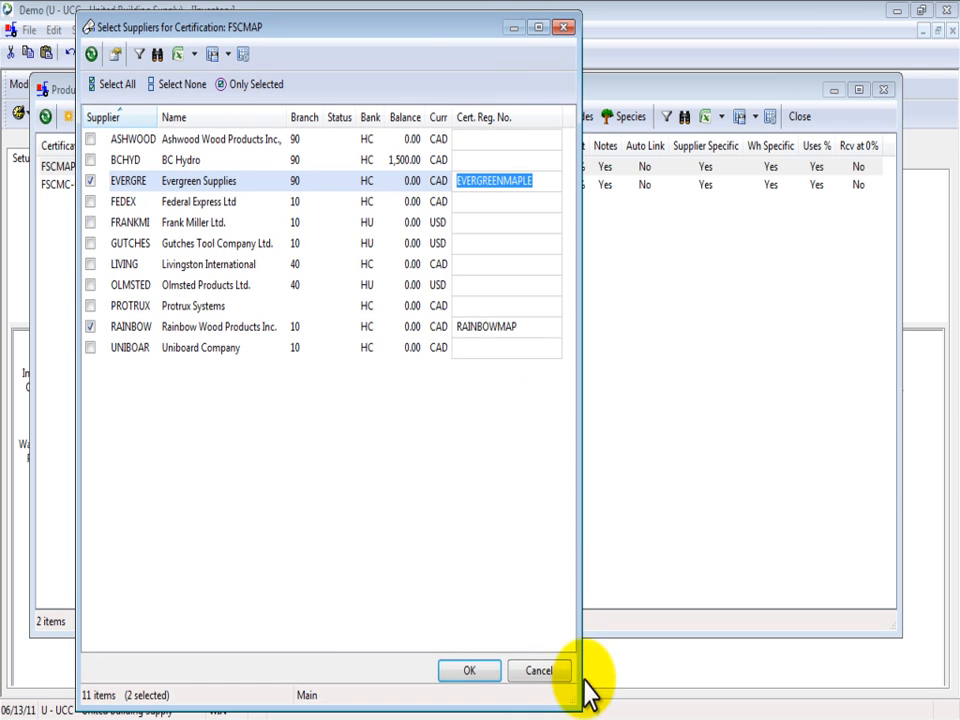
left_click(472, 673)
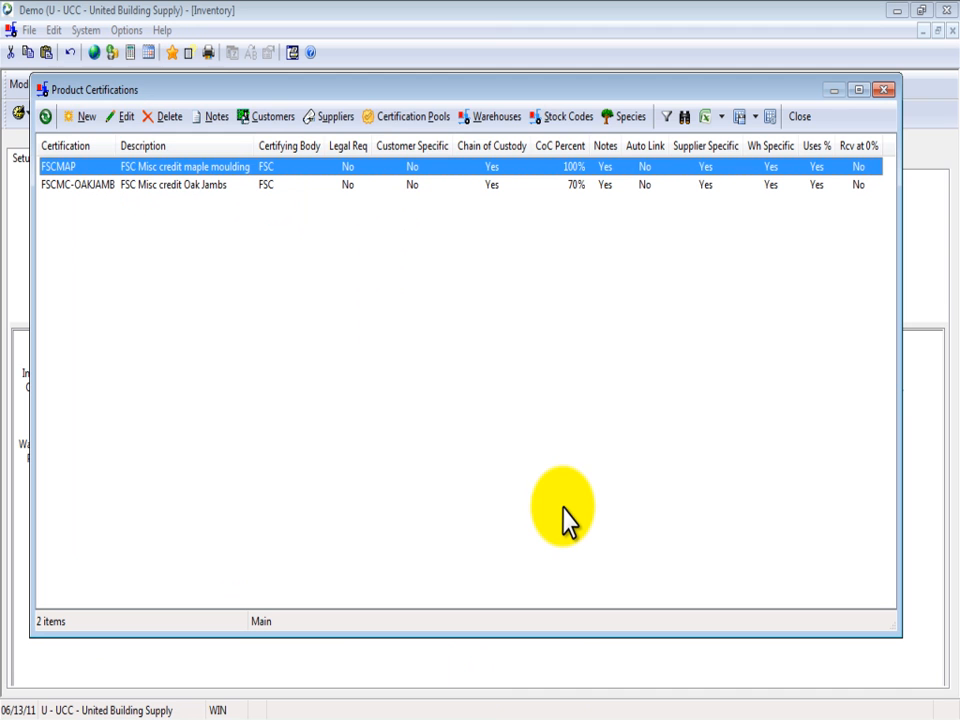
- Review the certification pools of the FSCMAP certification, including their thresholds and product categories, and close the list
left_click(410, 120)
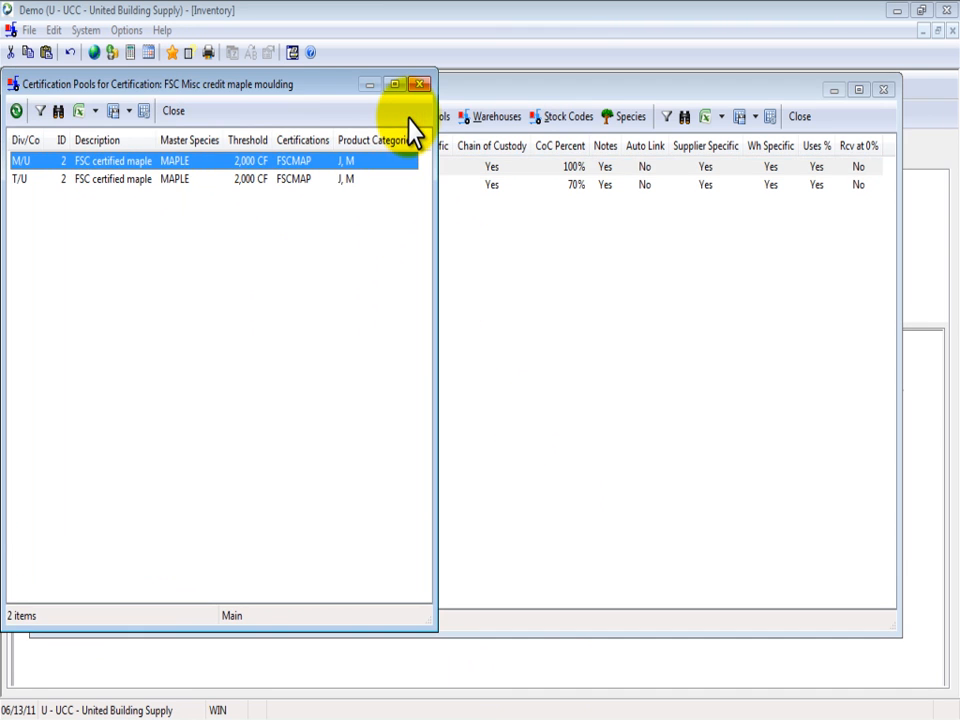
left_click_drag(302, 86, 496, 130)
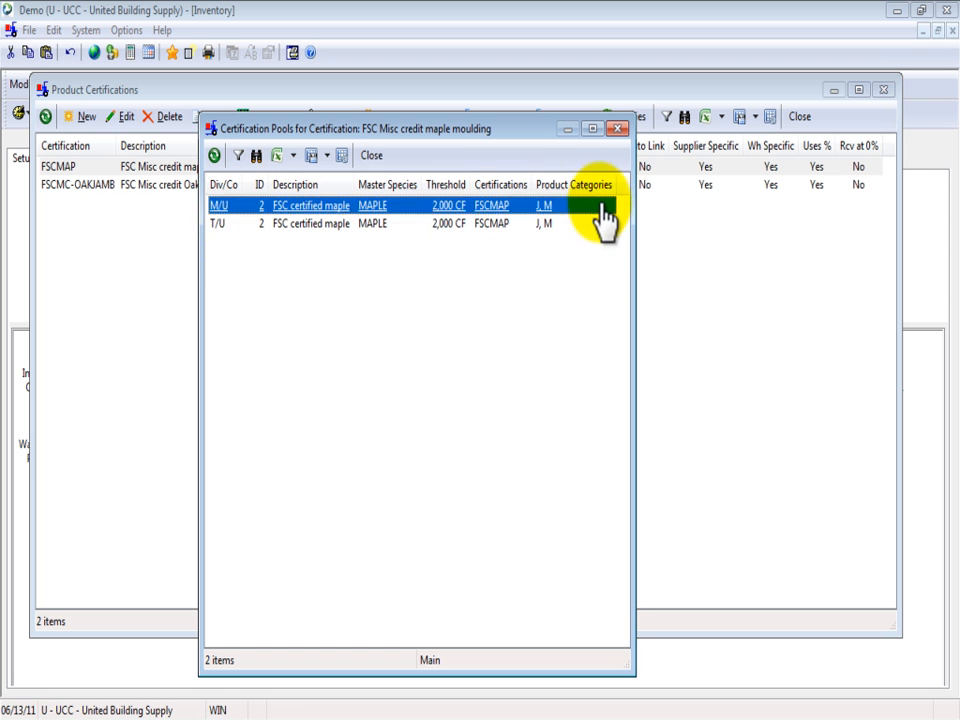
left_click(618, 128)
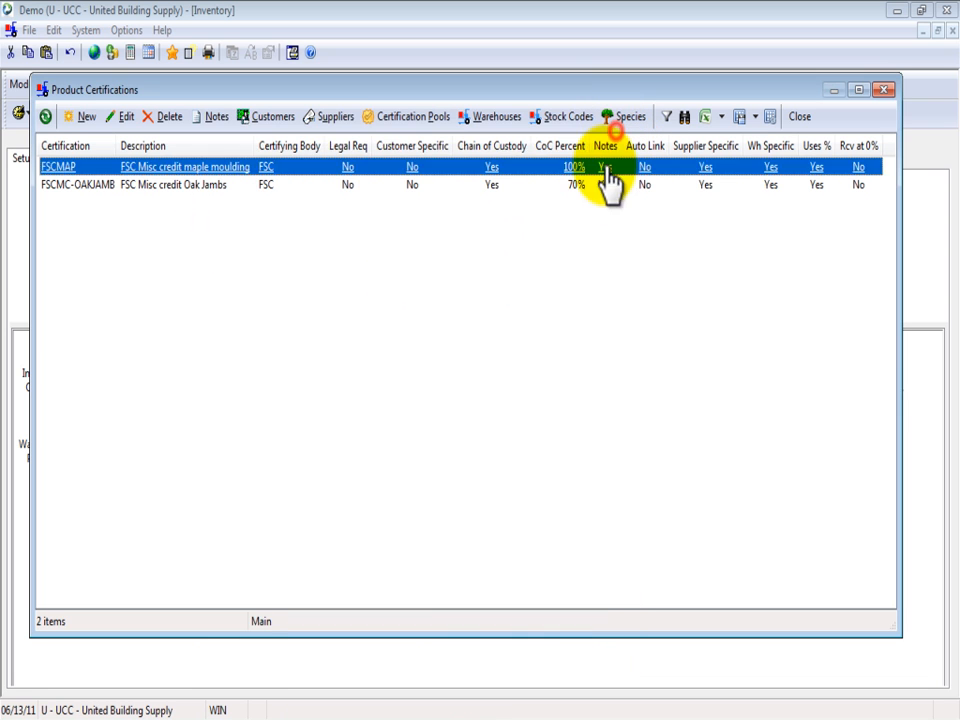
- Check which warehouses are selected for FSCMAP and their certification registrations, including Toronto's, and accept the warehouse selection
left_click(483, 120)
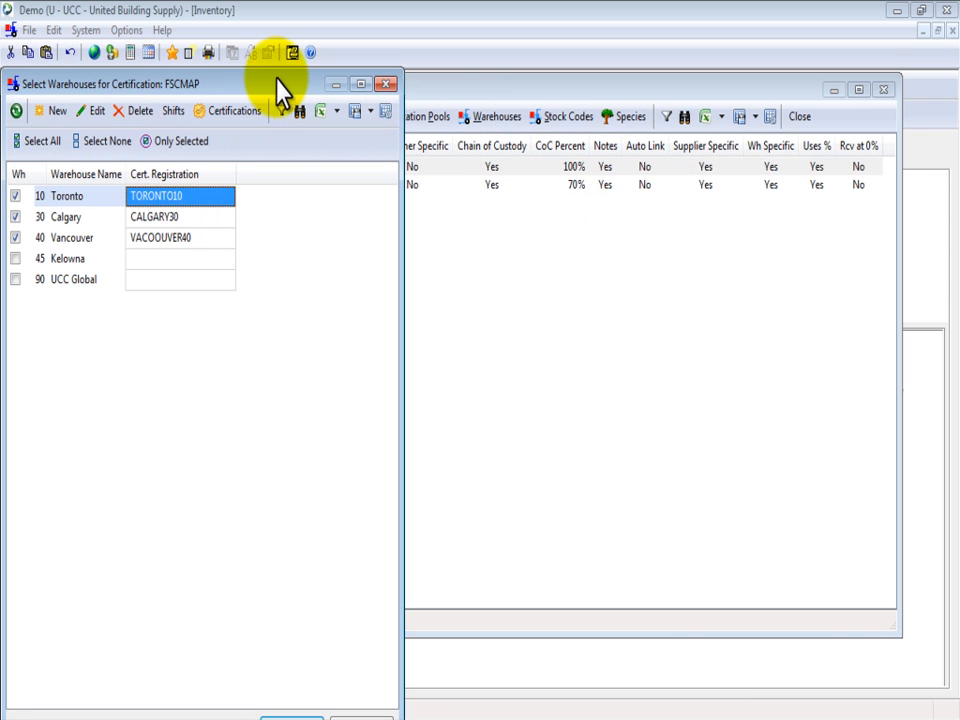
left_click_drag(275, 86, 425, 71)
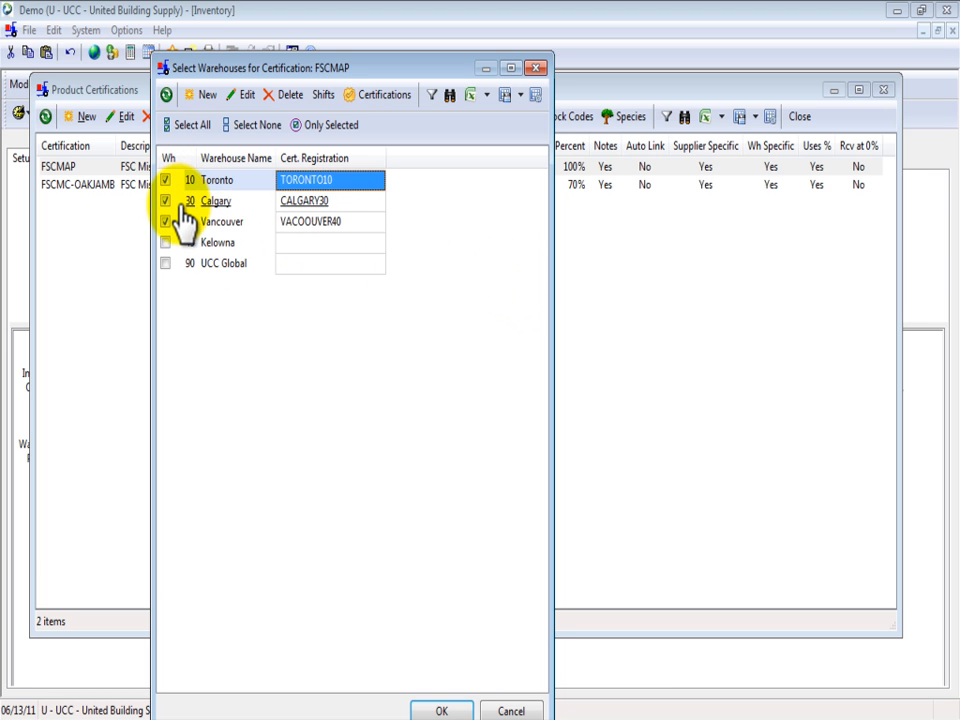
left_click(322, 182)
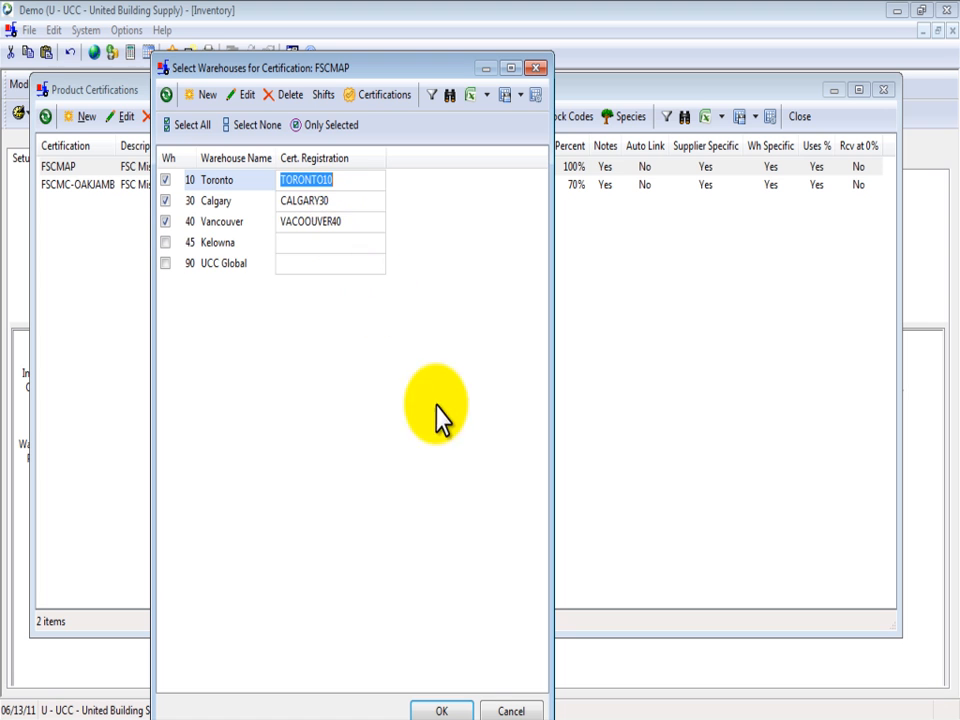
left_click(459, 711)
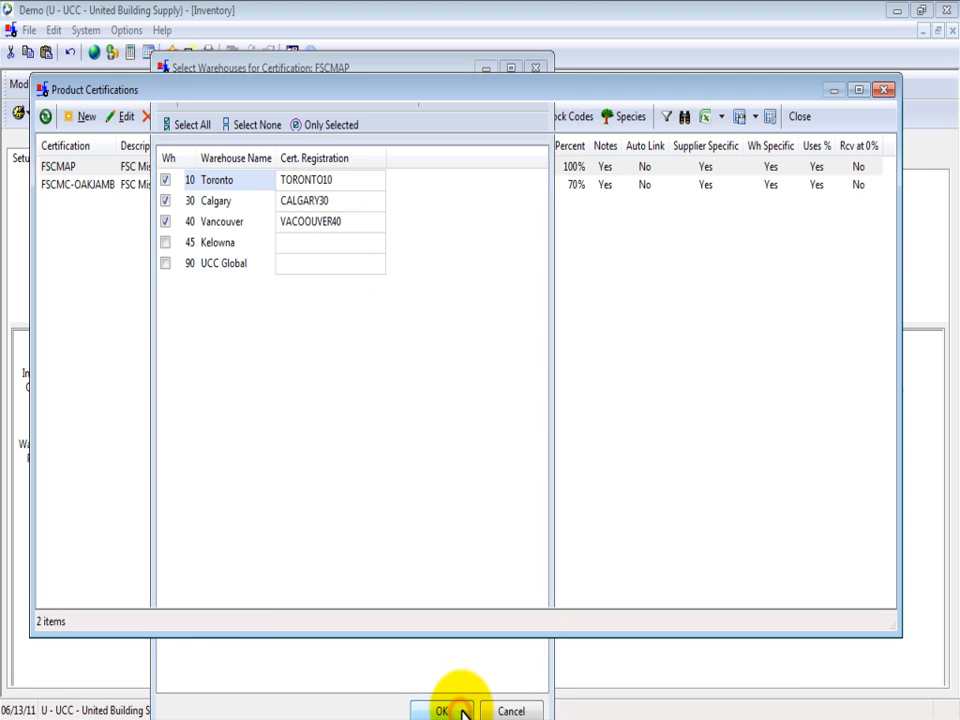
- Try to link more stock codes to FSCMAP, including White Oak Quarter Round items in warehouse 10, and accept the selection
left_click(564, 116)
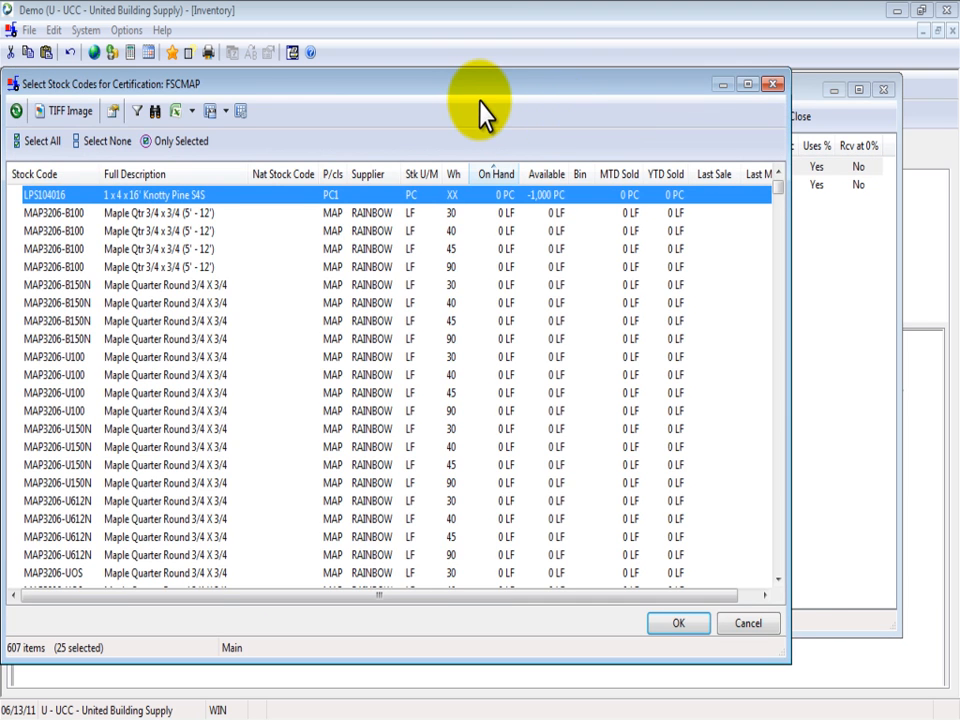
left_click_drag(467, 86, 504, 40)
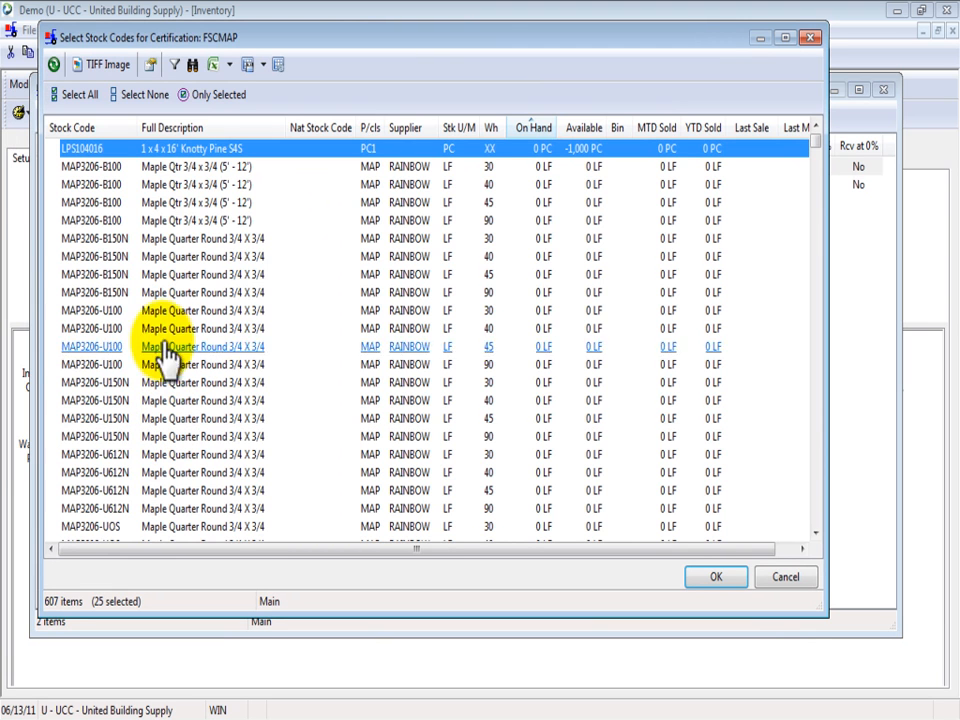
left_click(150, 149)
left_click_drag(818, 160, 826, 263)
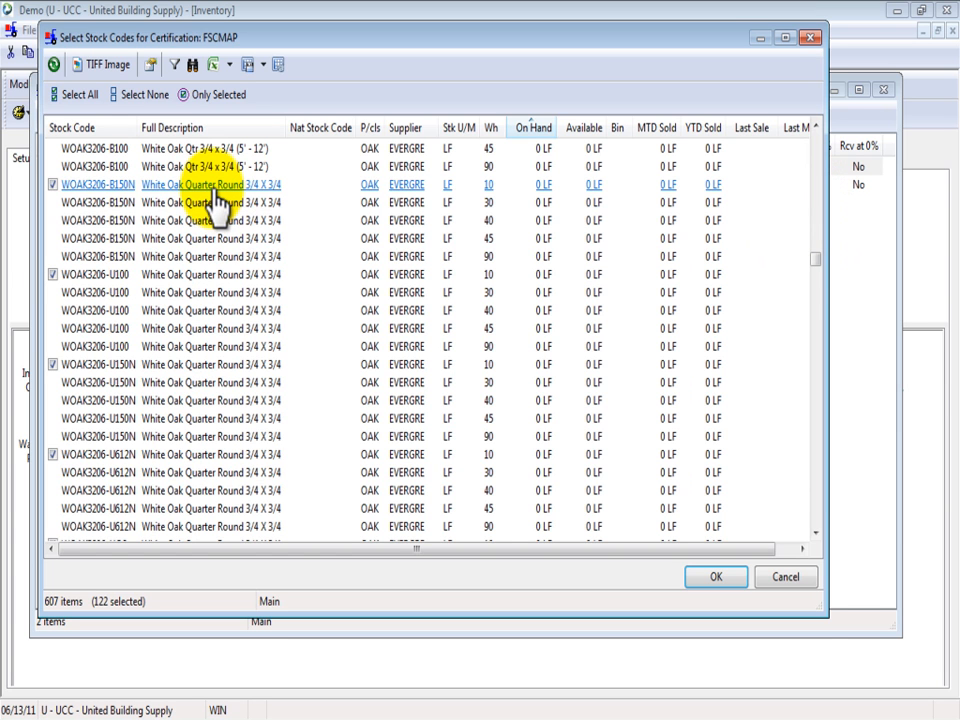
left_click(714, 578)
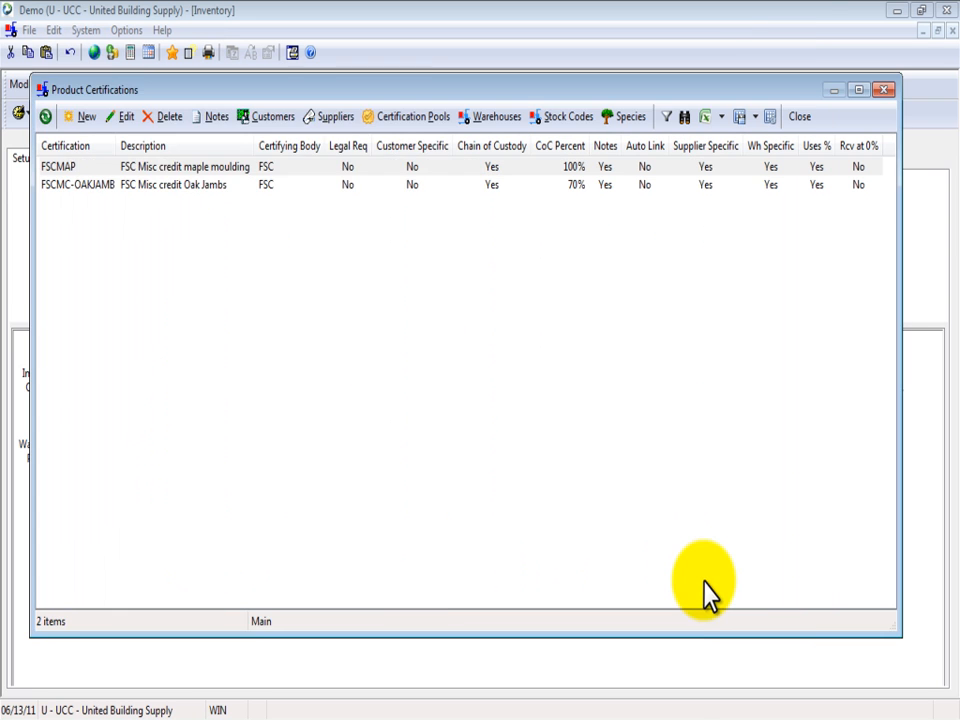
- Review the list of invalid stock codes and their messages, close it, and try to open the species settings for FSCMAP
left_click_drag(228, 86, 381, 80)
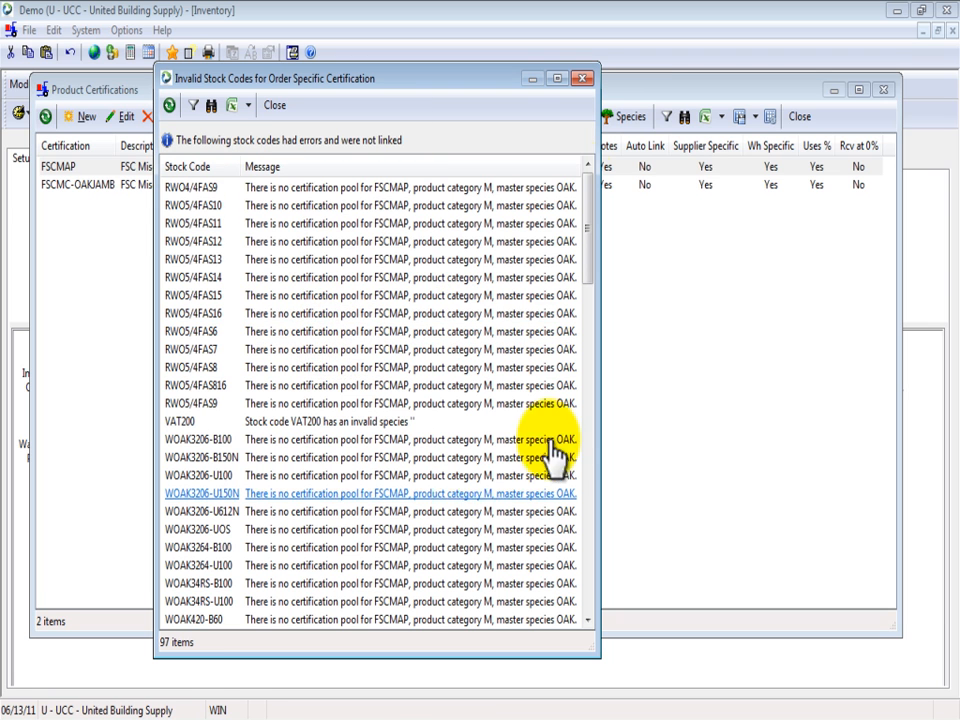
left_click(583, 79)
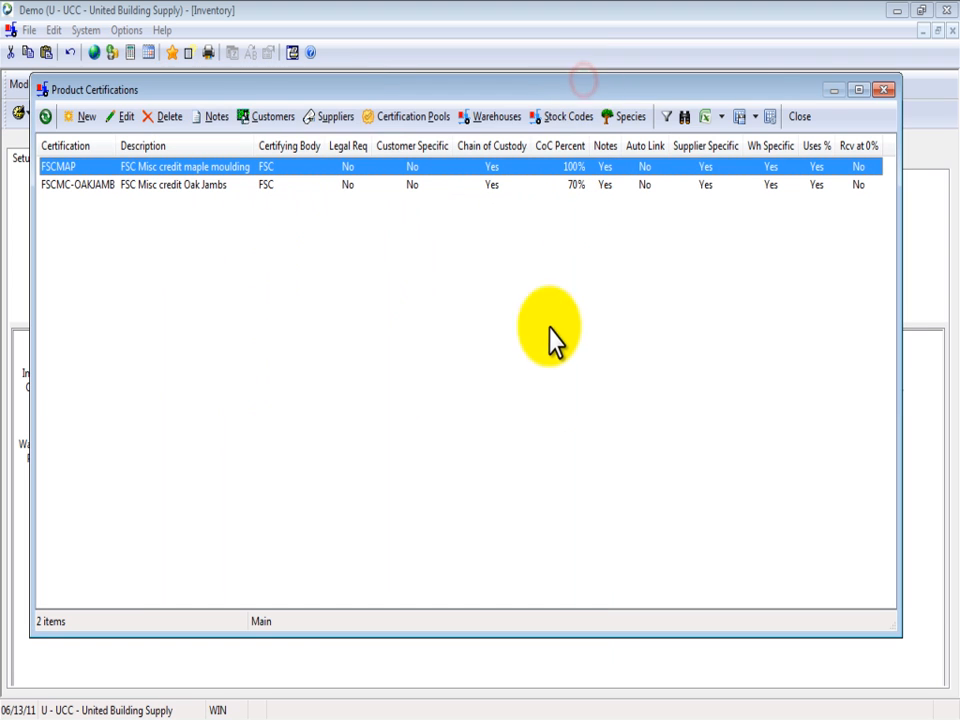
left_click(620, 116)
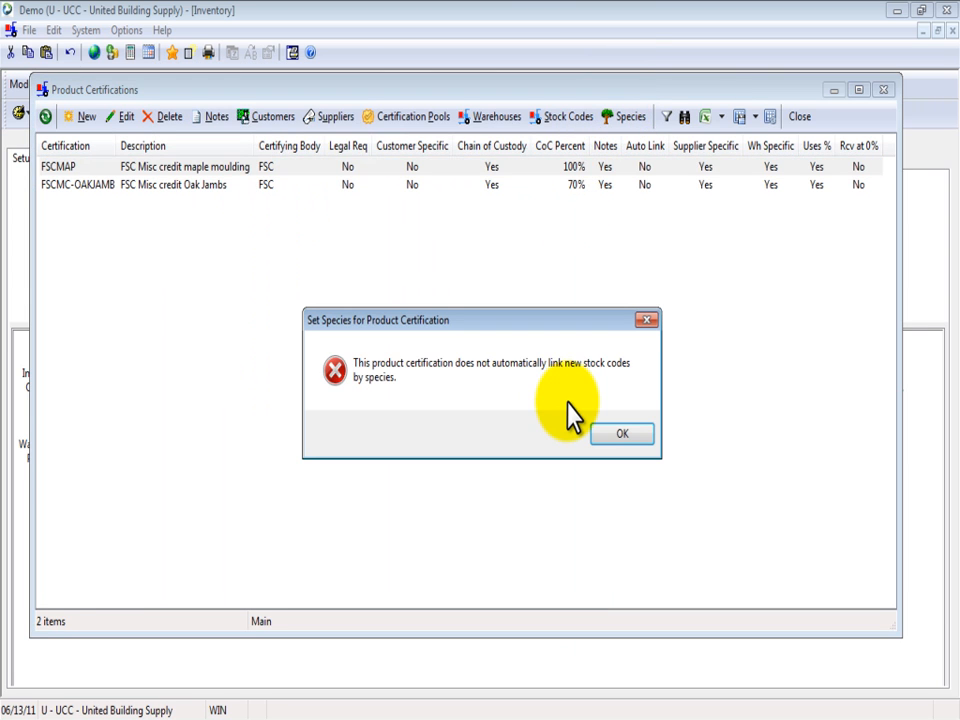